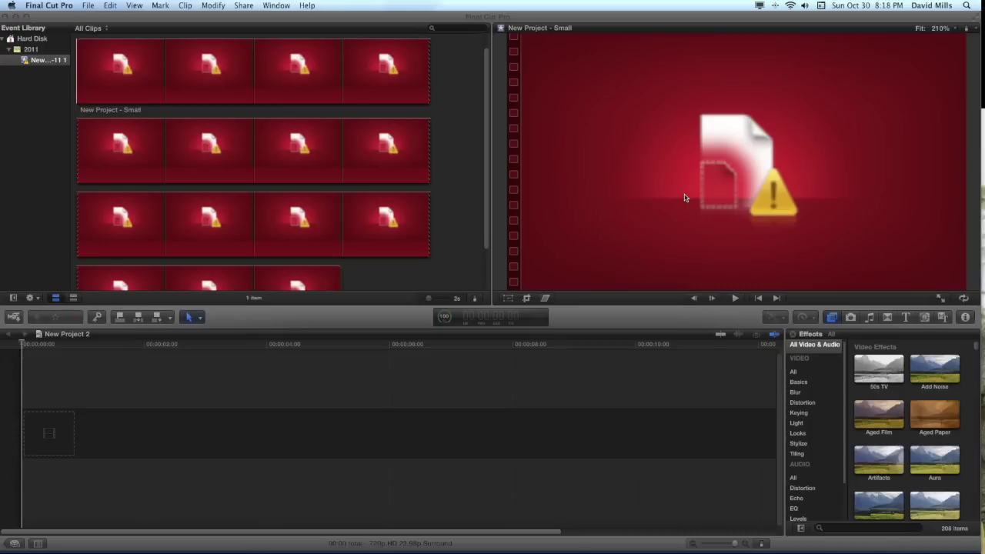
# Select the missing-media clip and re-import the last Desktop video into the event
pyautogui.click(394, 213)
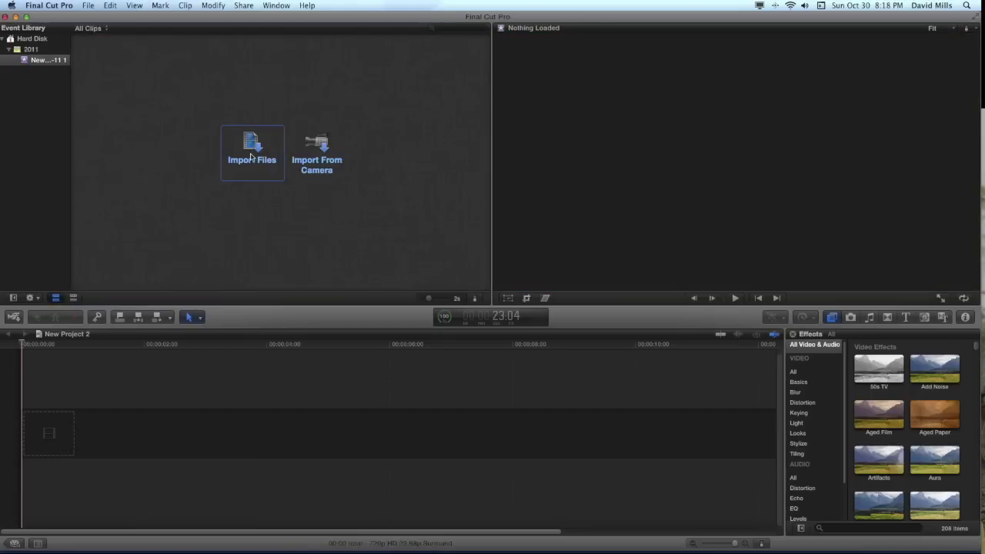
pyautogui.click(256, 152)
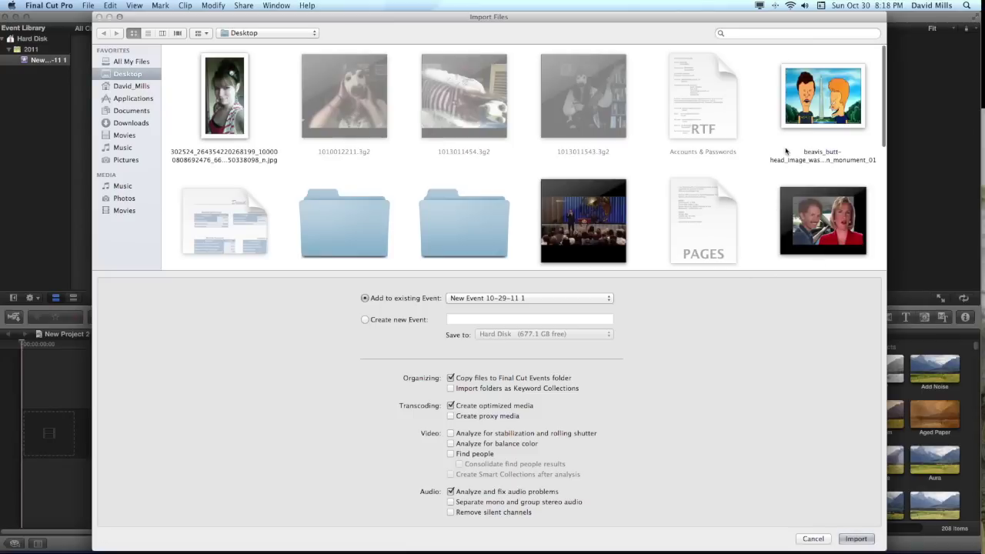
pyautogui.click(832, 238)
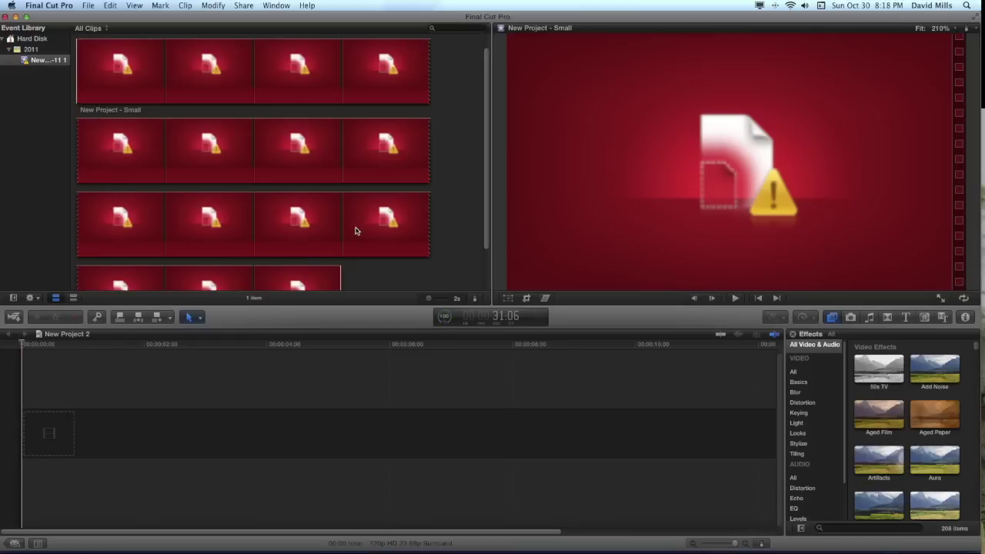
# Delete all clips from the event, then import the first Desktop file and select it
pyautogui.press('super+a')
pyautogui.press('super+BackSpace')
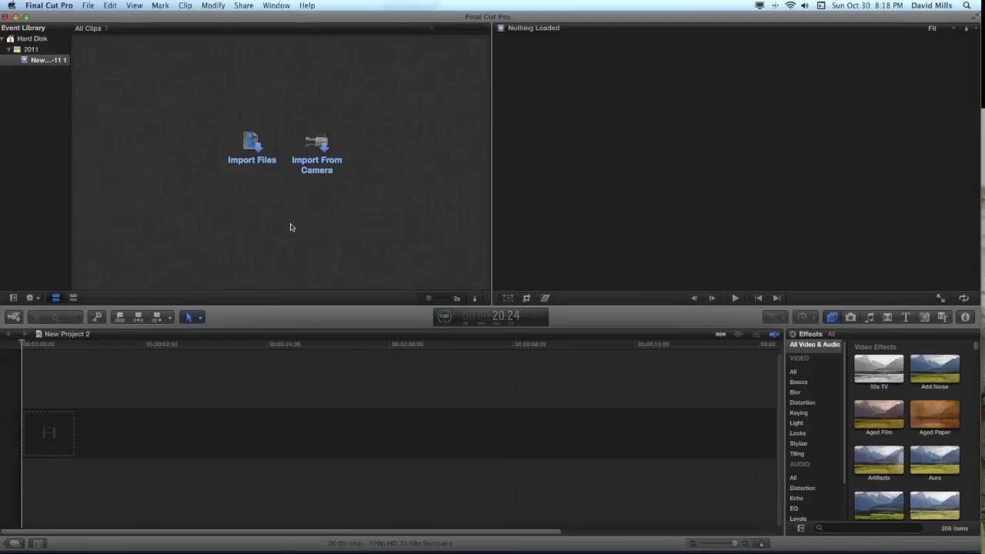
pyautogui.click(252, 151)
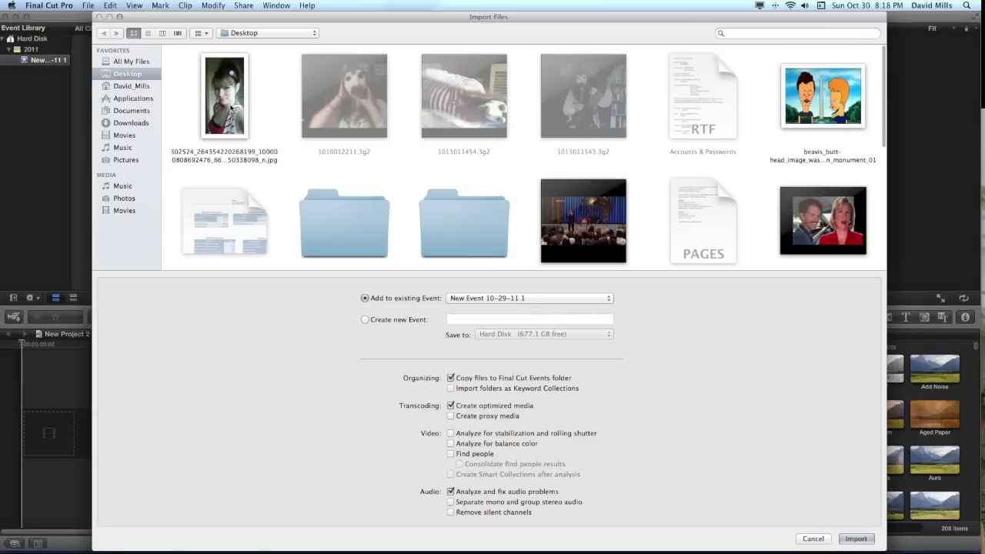
pyautogui.doubleClick(217, 108)
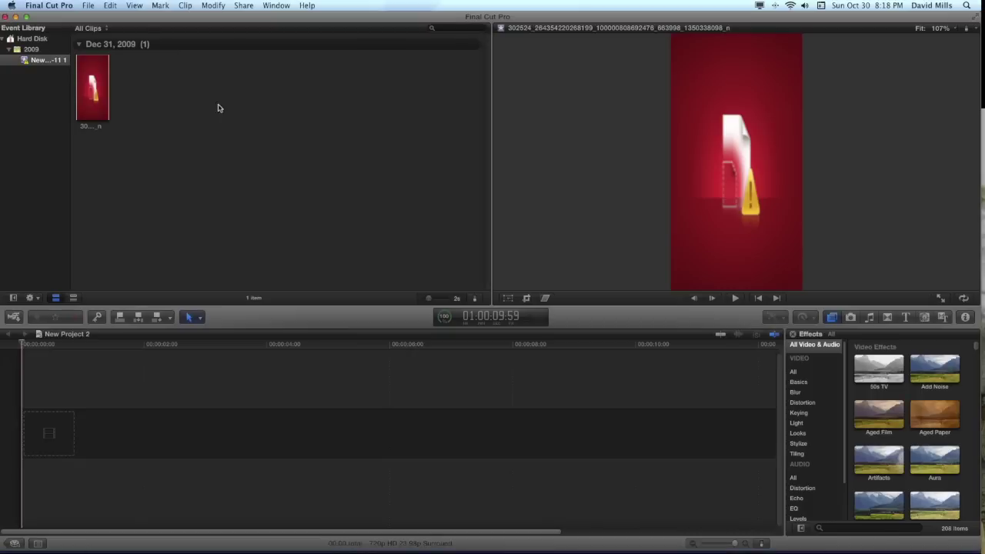
pyautogui.click(89, 104)
# Delete the selected clip, then review the Playback preferences and return to the Import settings
pyautogui.press('super+BackSpace')
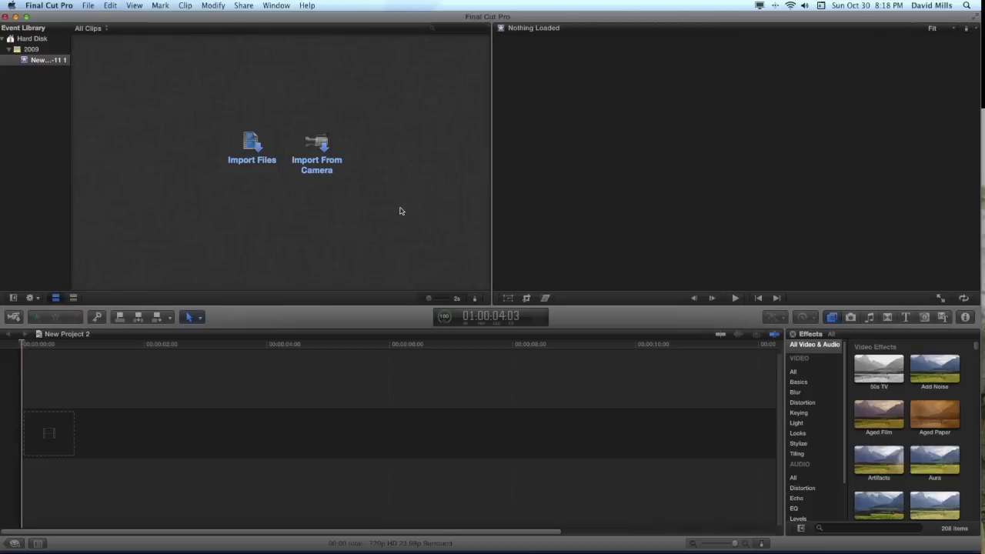
pyautogui.click(49, 7)
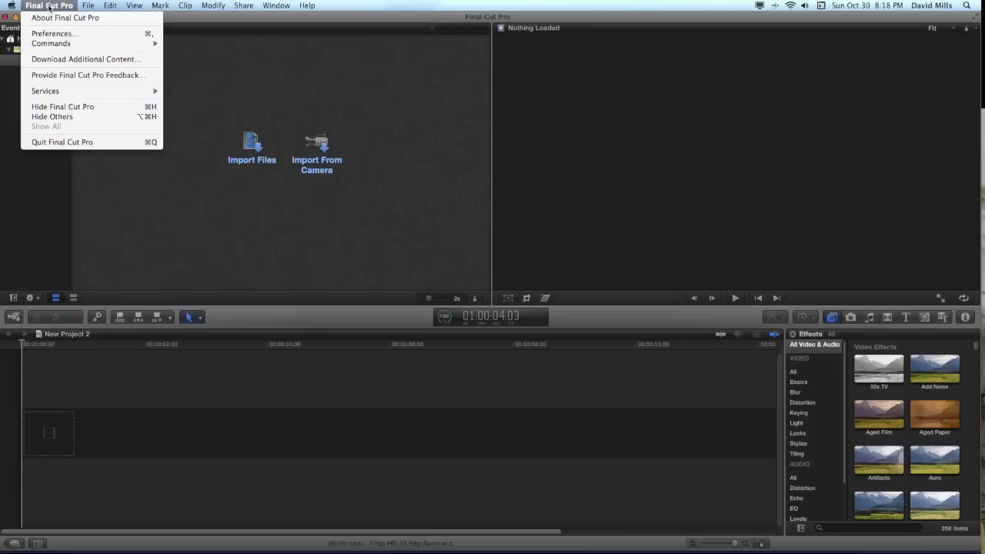
pyautogui.click(49, 36)
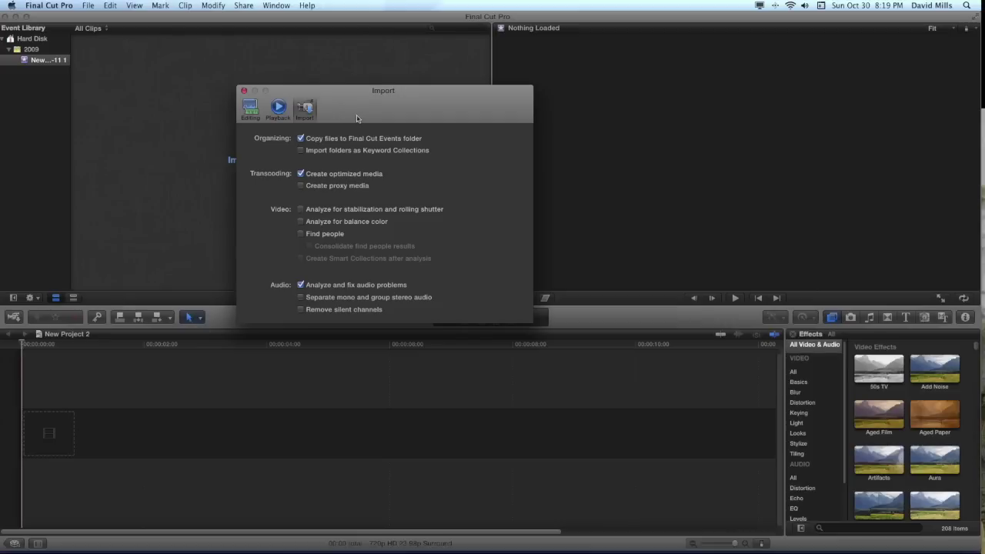
pyautogui.click(277, 109)
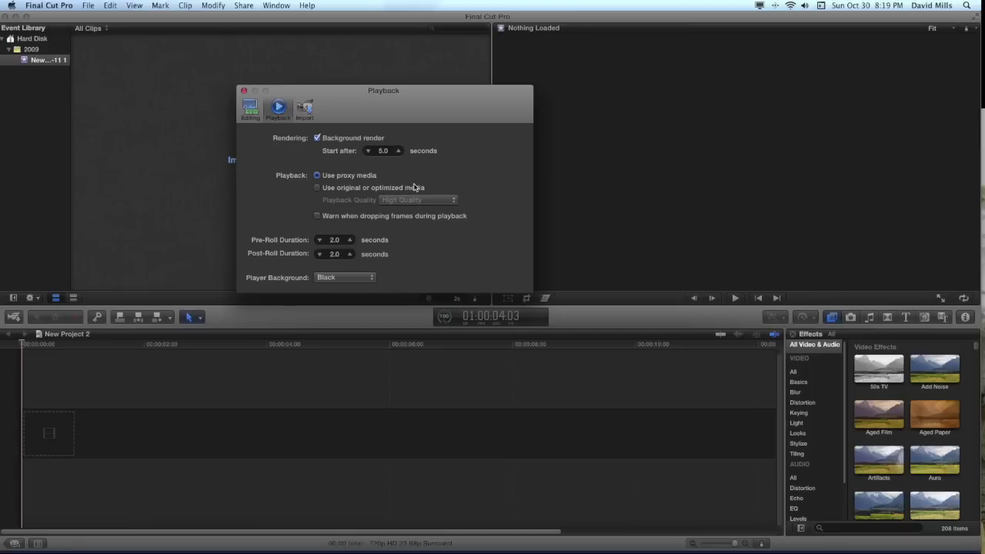
pyautogui.click(305, 109)
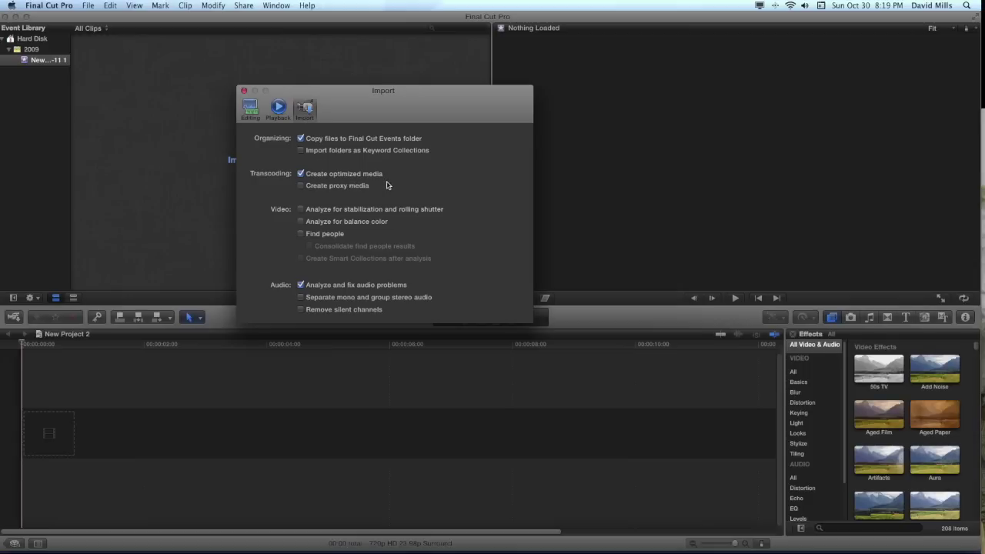
# Close Preferences and re-import the Desktop video clip into the event
pyautogui.click(244, 90)
pyautogui.click(250, 151)
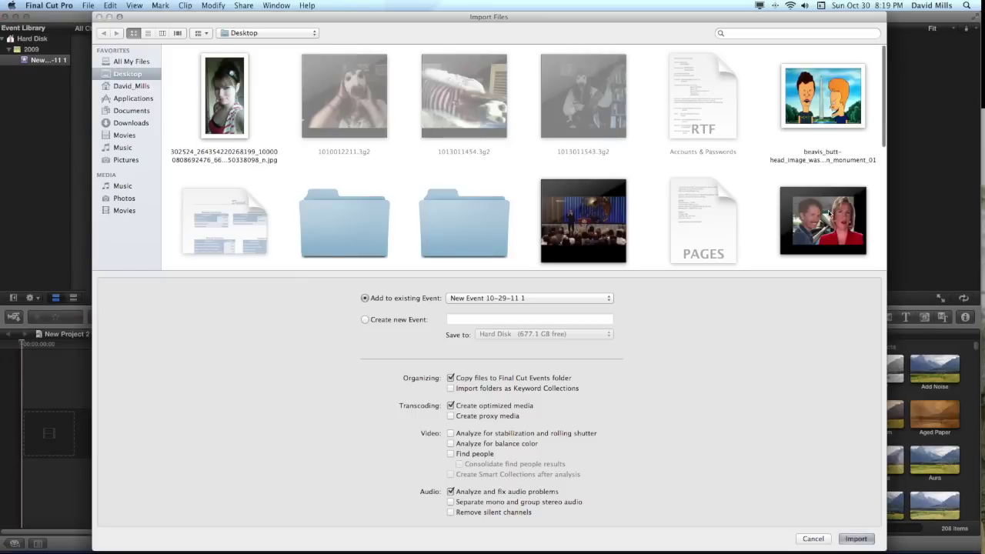
pyautogui.click(829, 215)
pyautogui.doubleClick(829, 216)
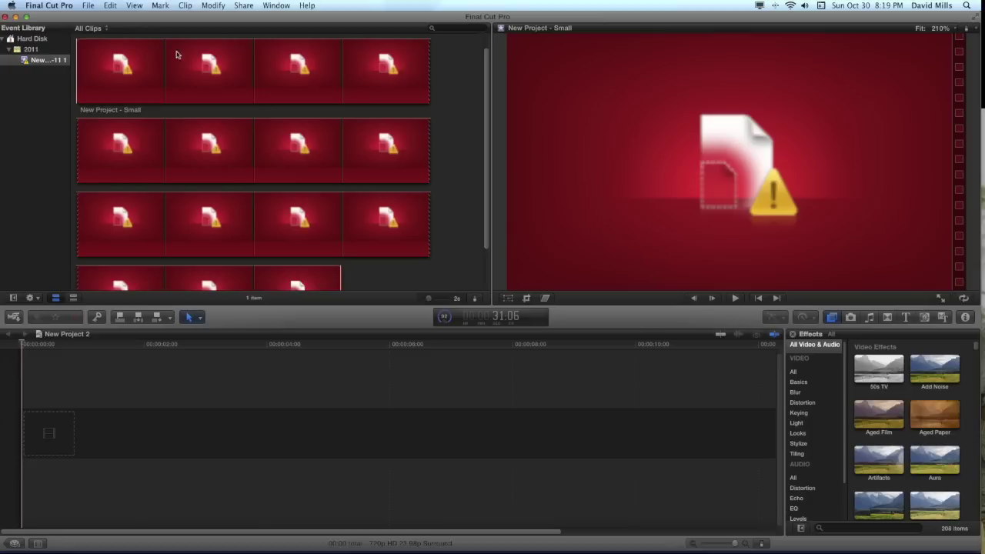
# Set playback to 'Use original or optimized media', then reopen Preferences on the Import settings
pyautogui.click(51, 6)
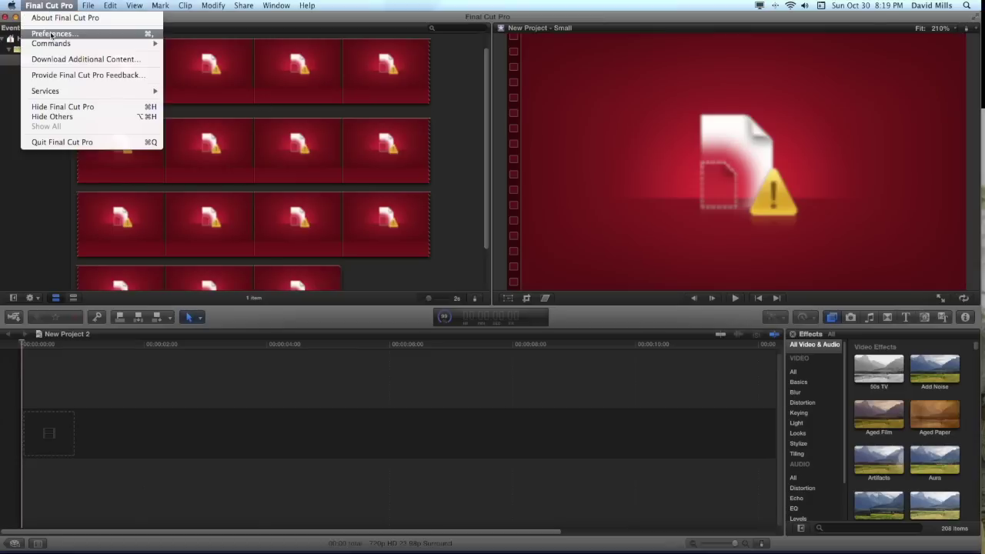
pyautogui.click(52, 33)
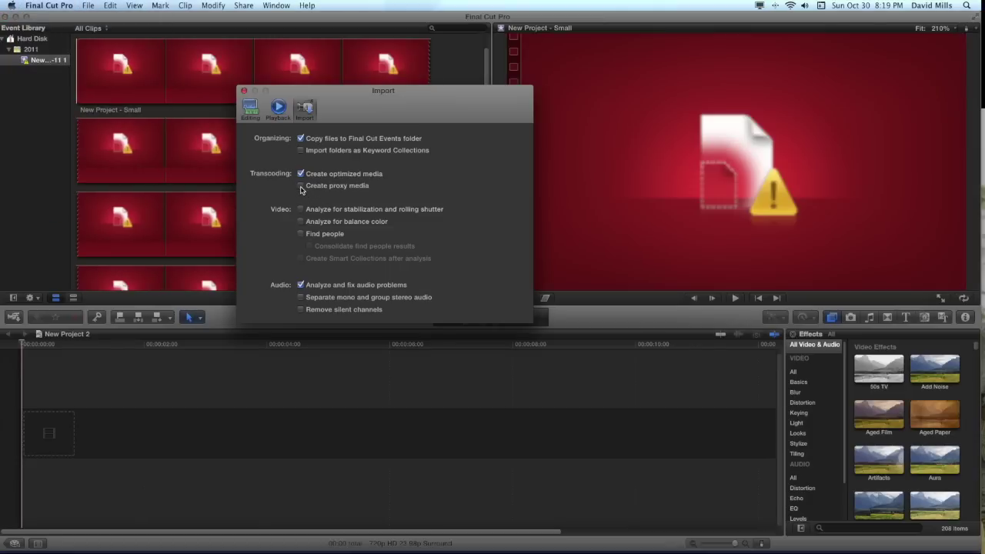
pyautogui.click(281, 109)
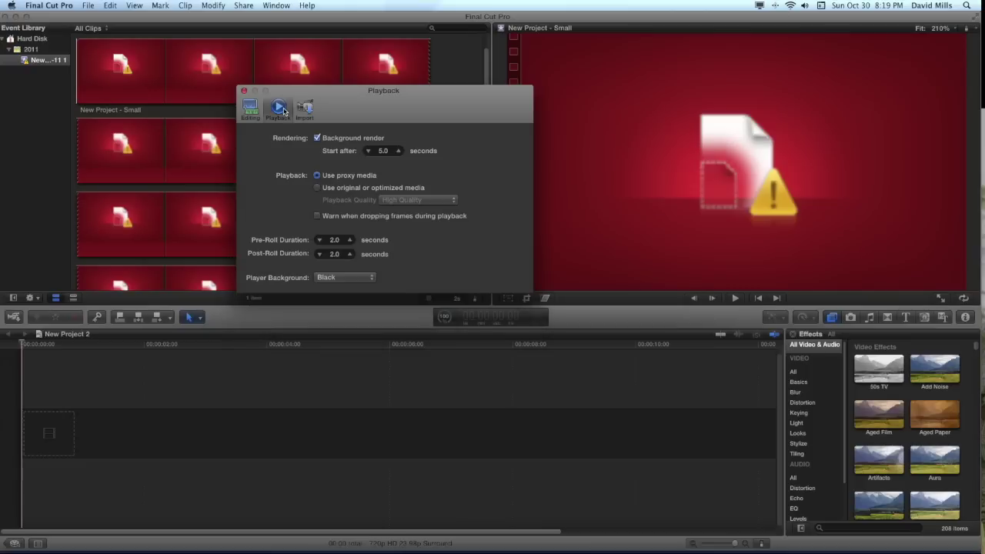
pyautogui.click(320, 189)
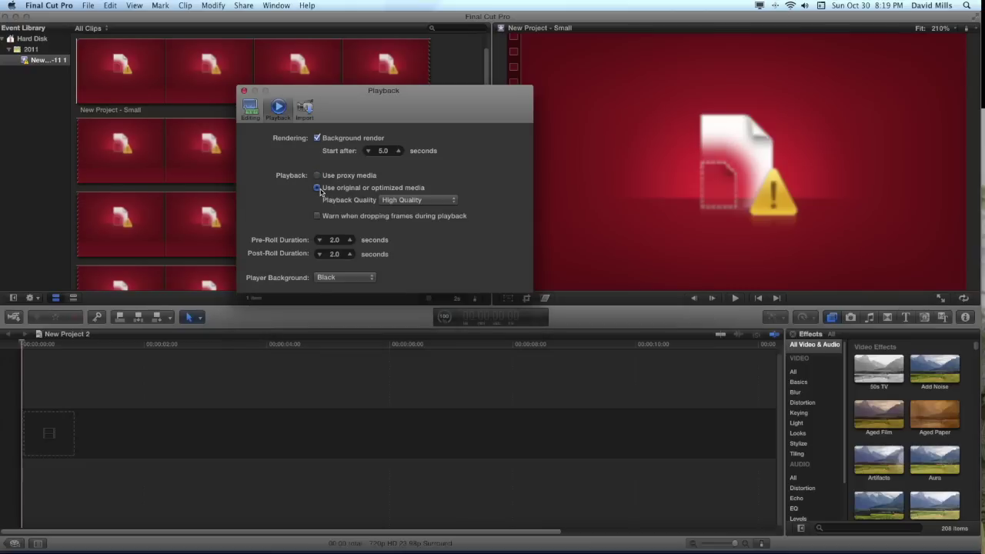
pyautogui.click(243, 92)
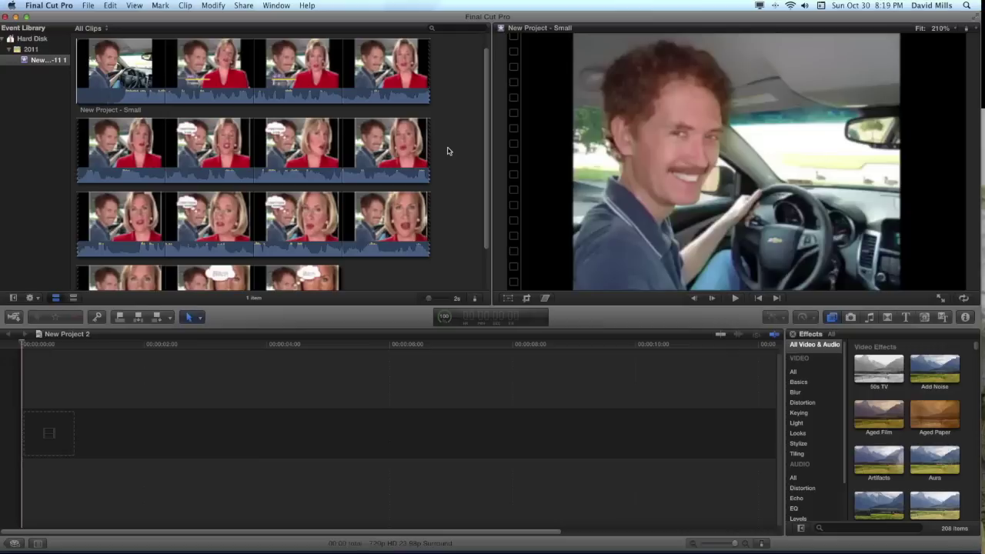
pyautogui.click(58, 6)
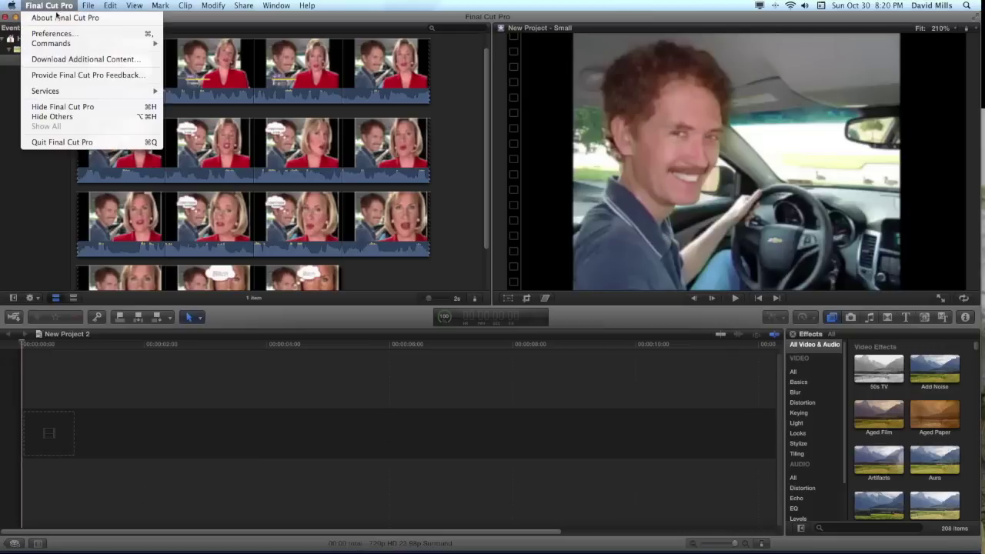
pyautogui.click(56, 35)
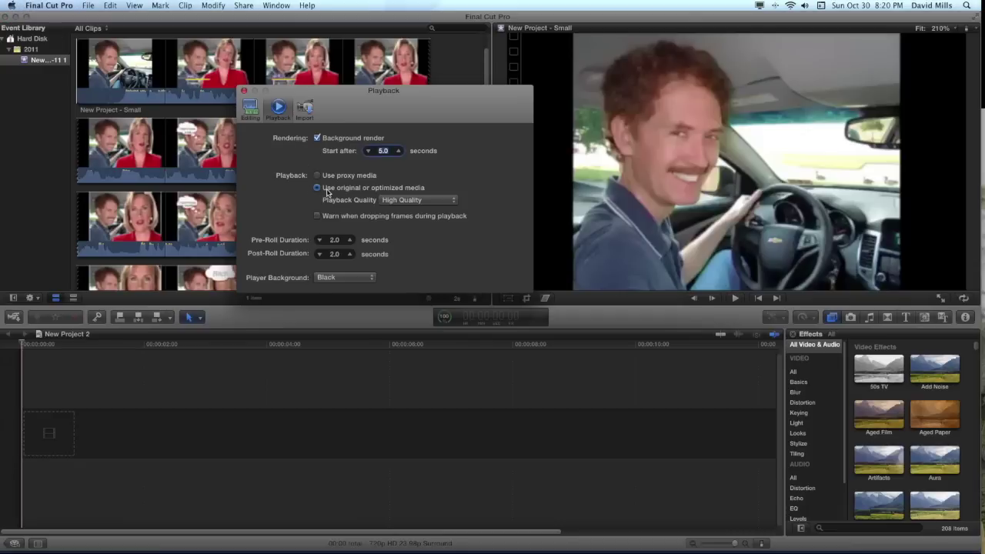
pyautogui.click(306, 109)
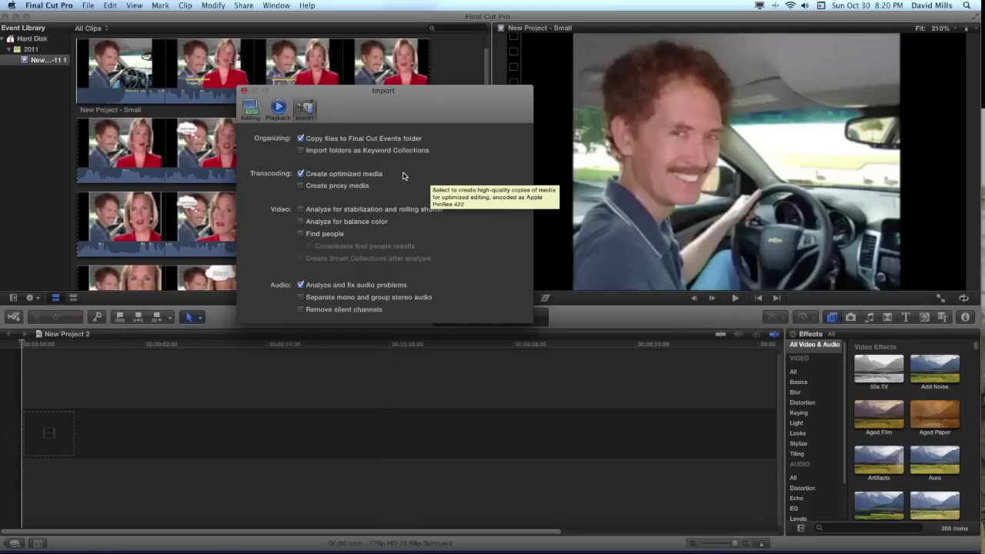
# Close Preferences and delete the imported clip from the event
pyautogui.click(244, 91)
pyautogui.click(312, 235)
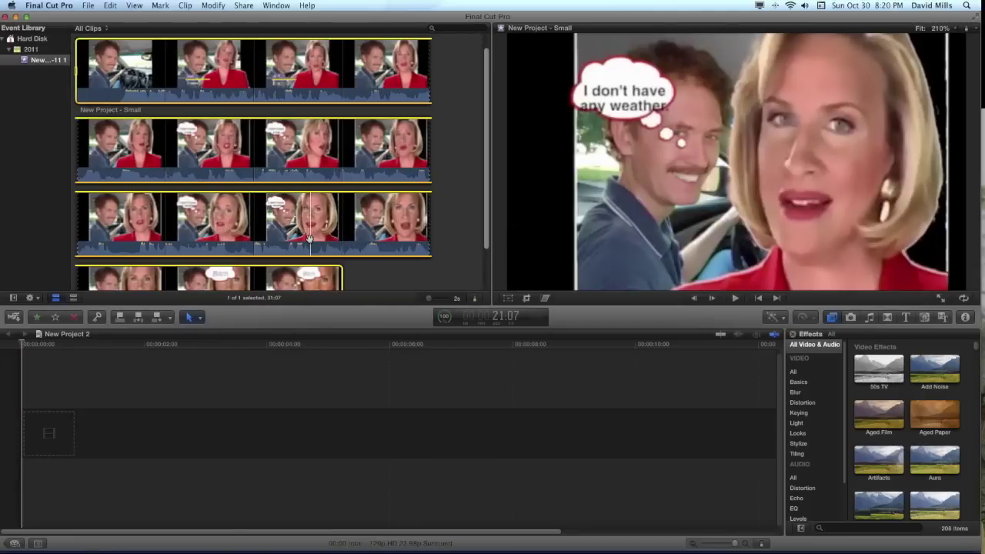
pyautogui.press('super+BackSpace')
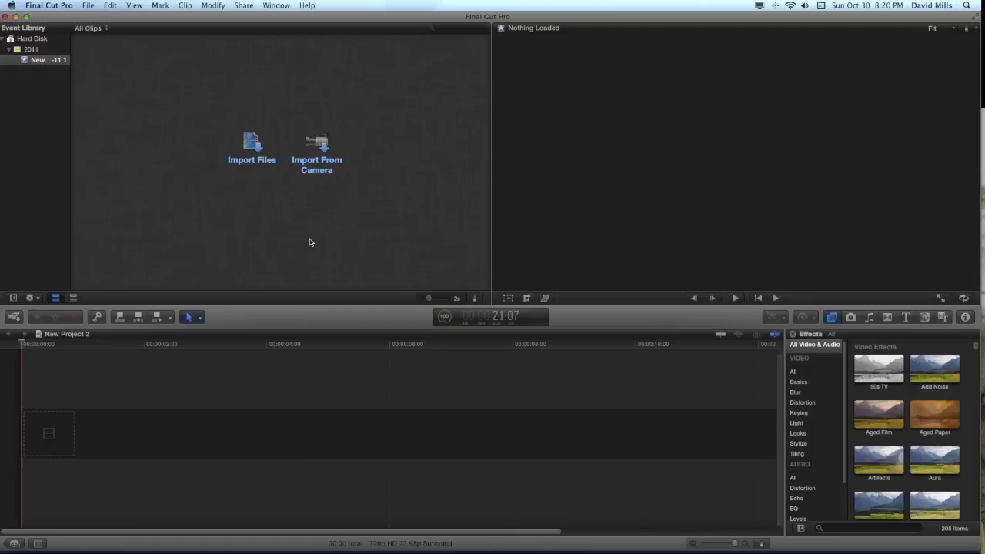
# Switch playback to proxy media and have imports create proxy media instead of optimized media
pyautogui.click(54, 6)
pyautogui.click(57, 35)
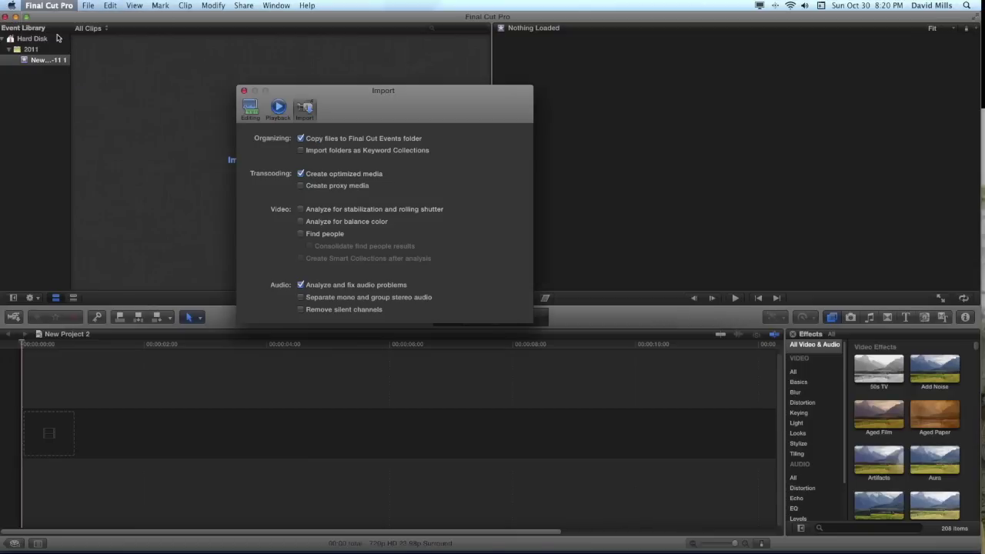
pyautogui.click(278, 108)
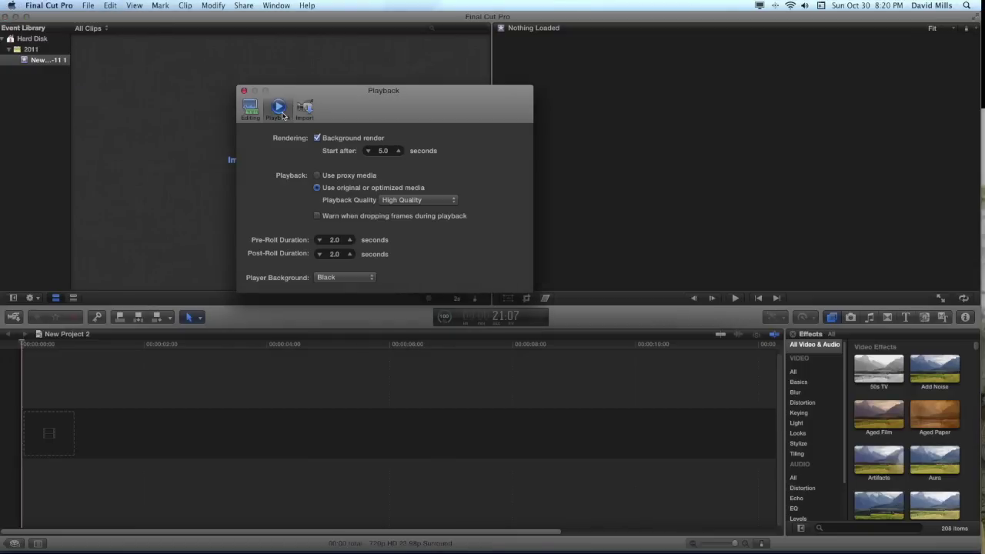
pyautogui.click(317, 176)
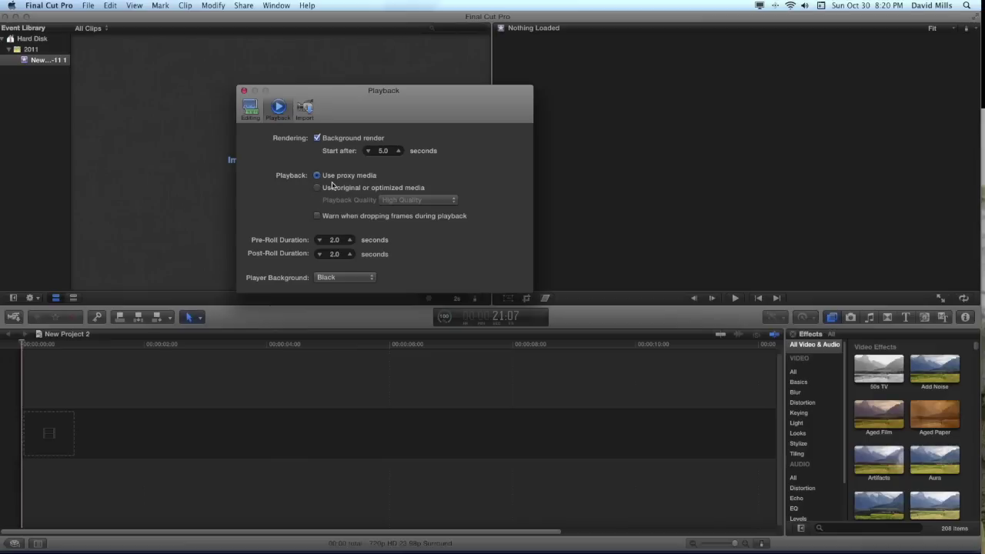
pyautogui.click(307, 110)
pyautogui.click(301, 186)
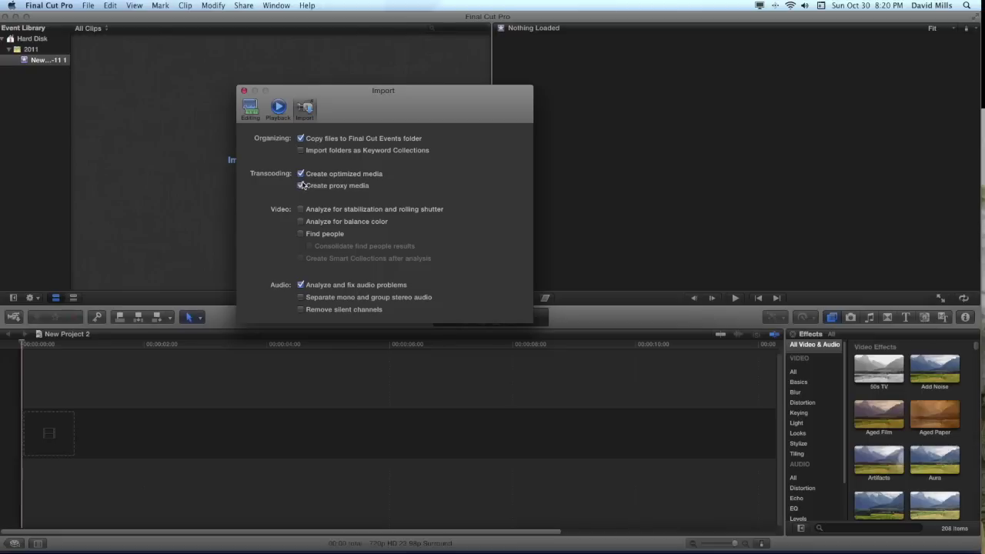
pyautogui.click(301, 174)
pyautogui.click(245, 93)
# Re-import the last Desktop video into the event
pyautogui.click(253, 150)
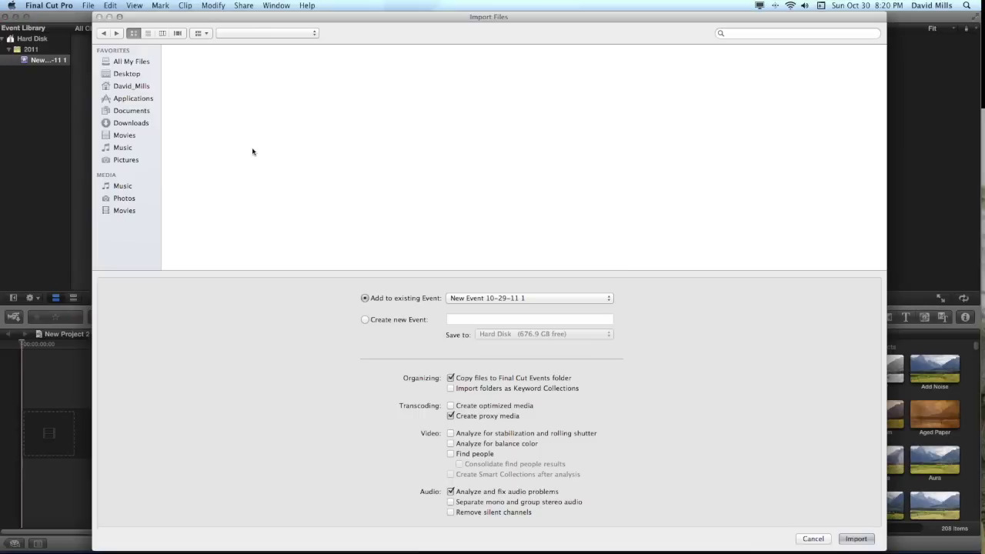
pyautogui.click(832, 234)
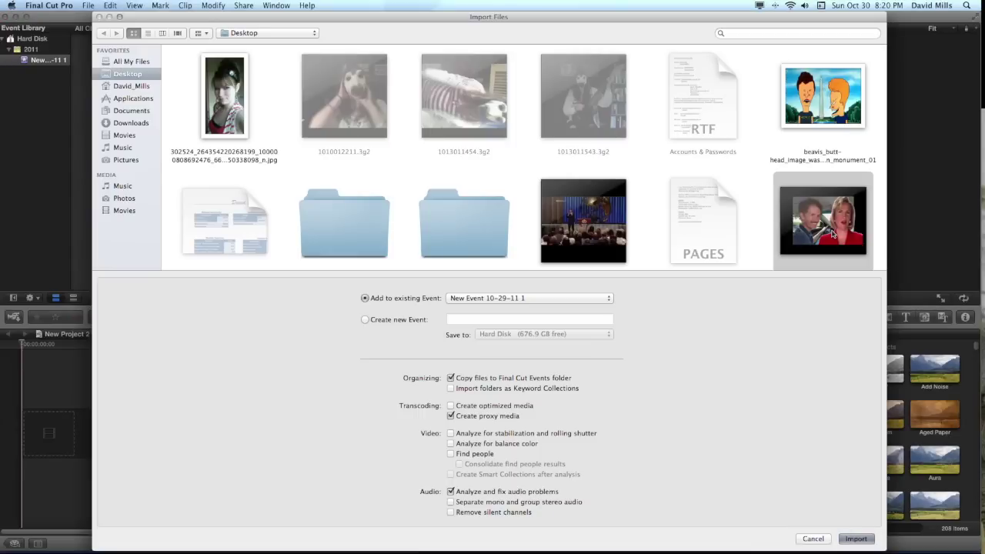
pyautogui.doubleClick(831, 235)
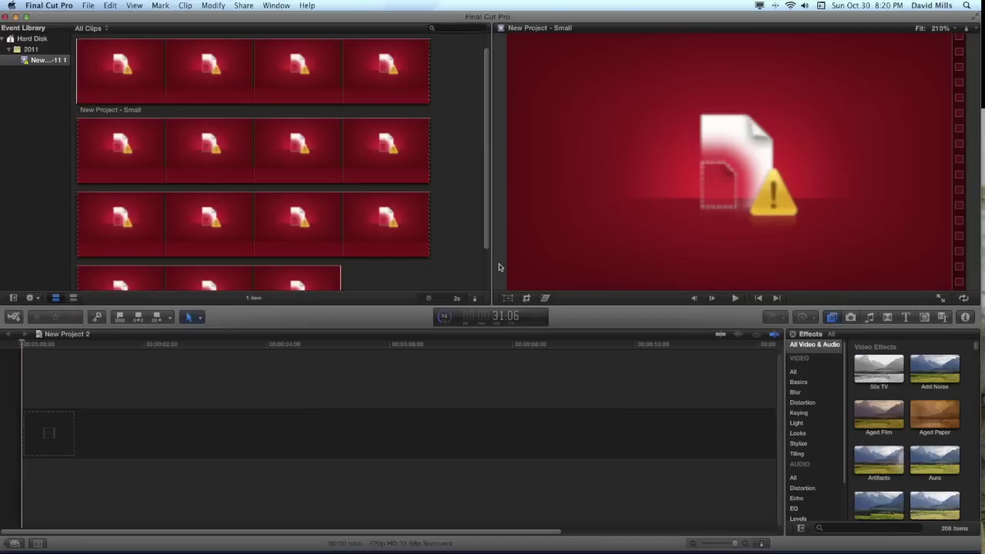